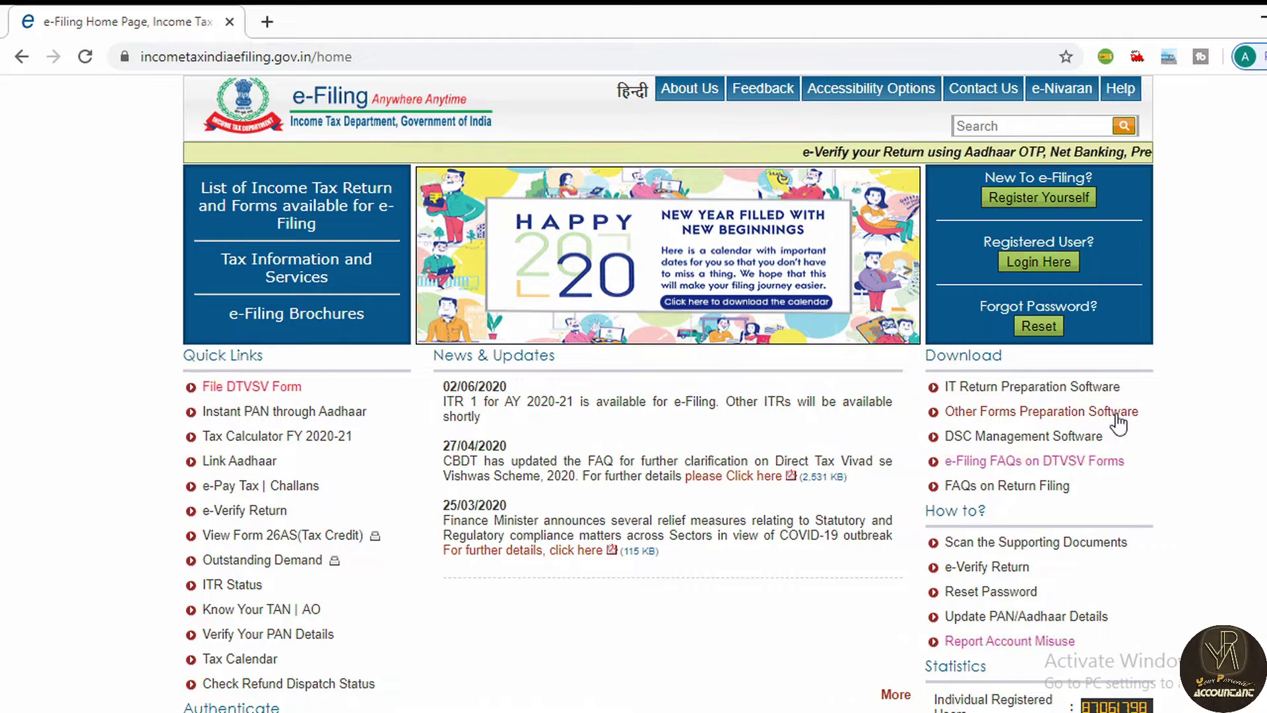
Step: Open the IT Return Preparation Software downloads page and dismiss its important note
left_click(1041, 389)
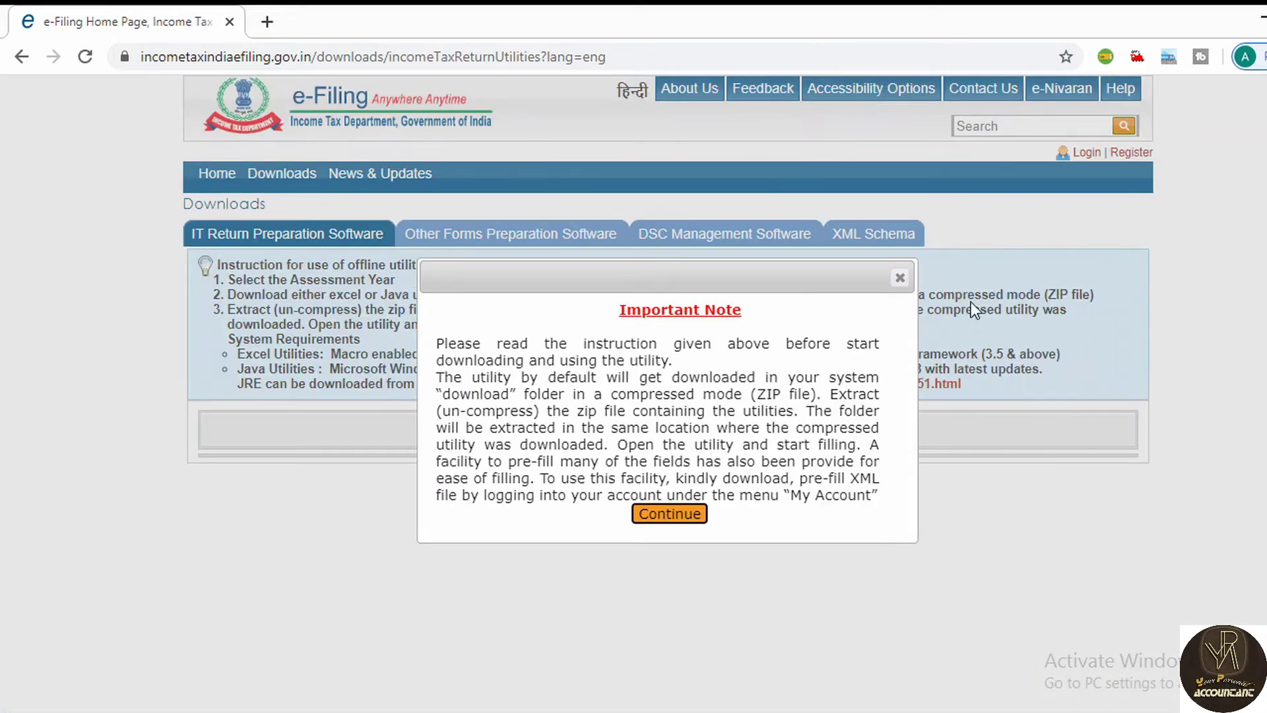
left_click(899, 277)
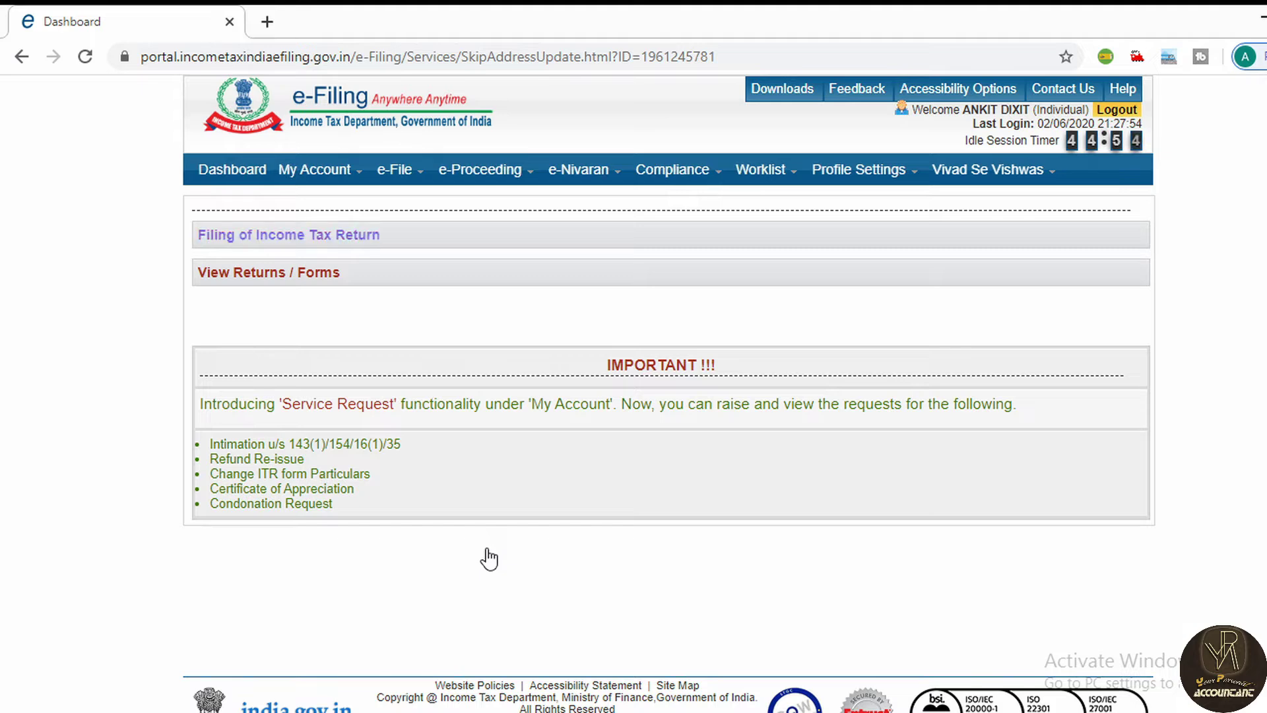
Step: Start filing an income tax return for assessment year 2020-21 using form ITR-1
left_click(326, 228)
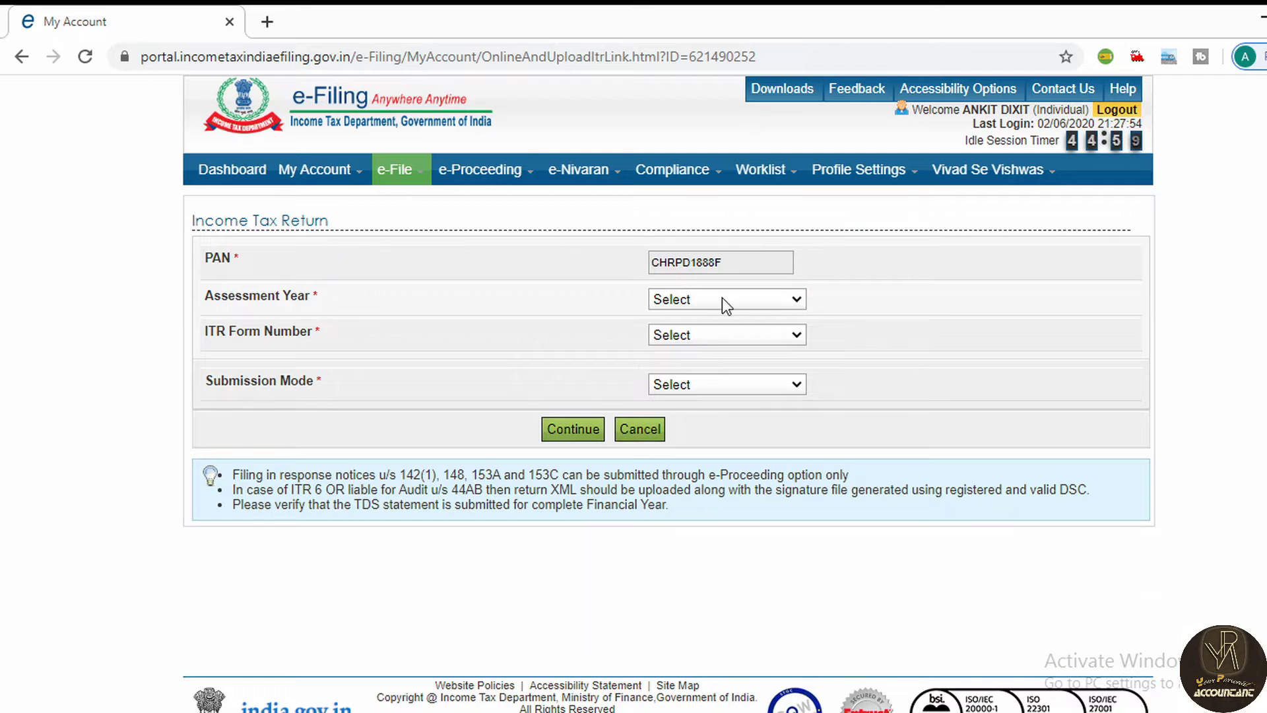
left_click(749, 298)
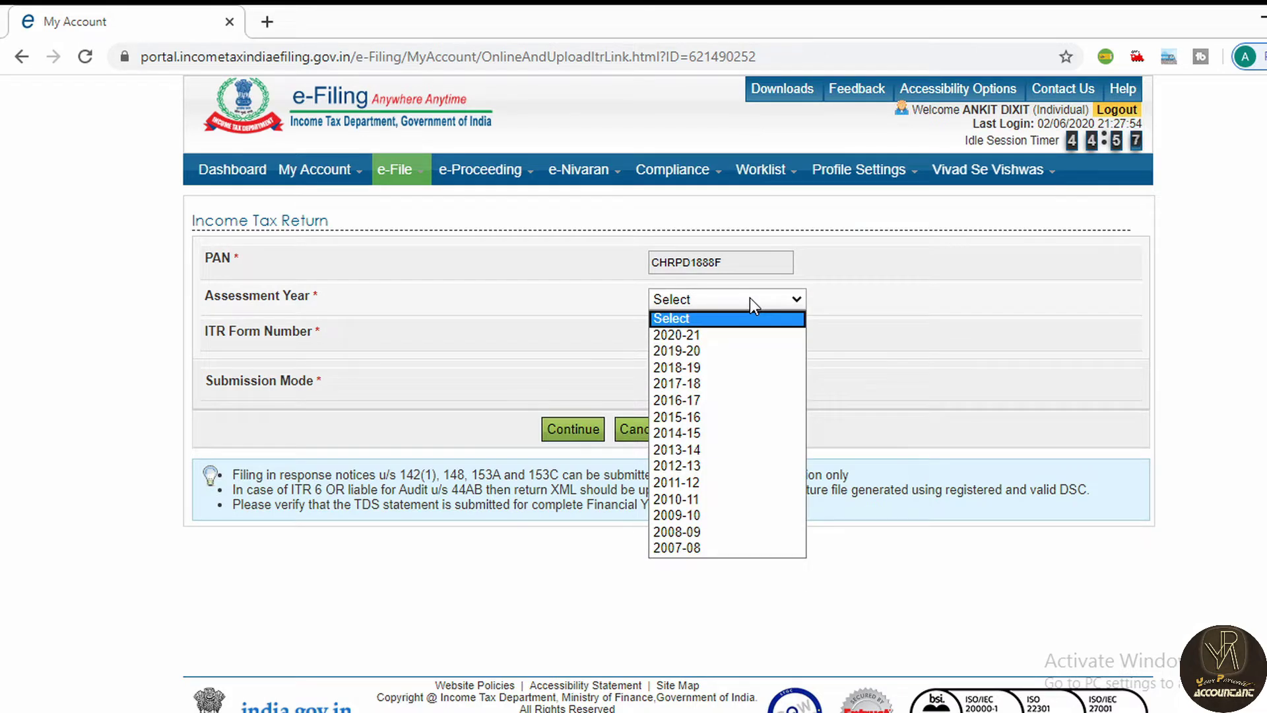
left_click(740, 336)
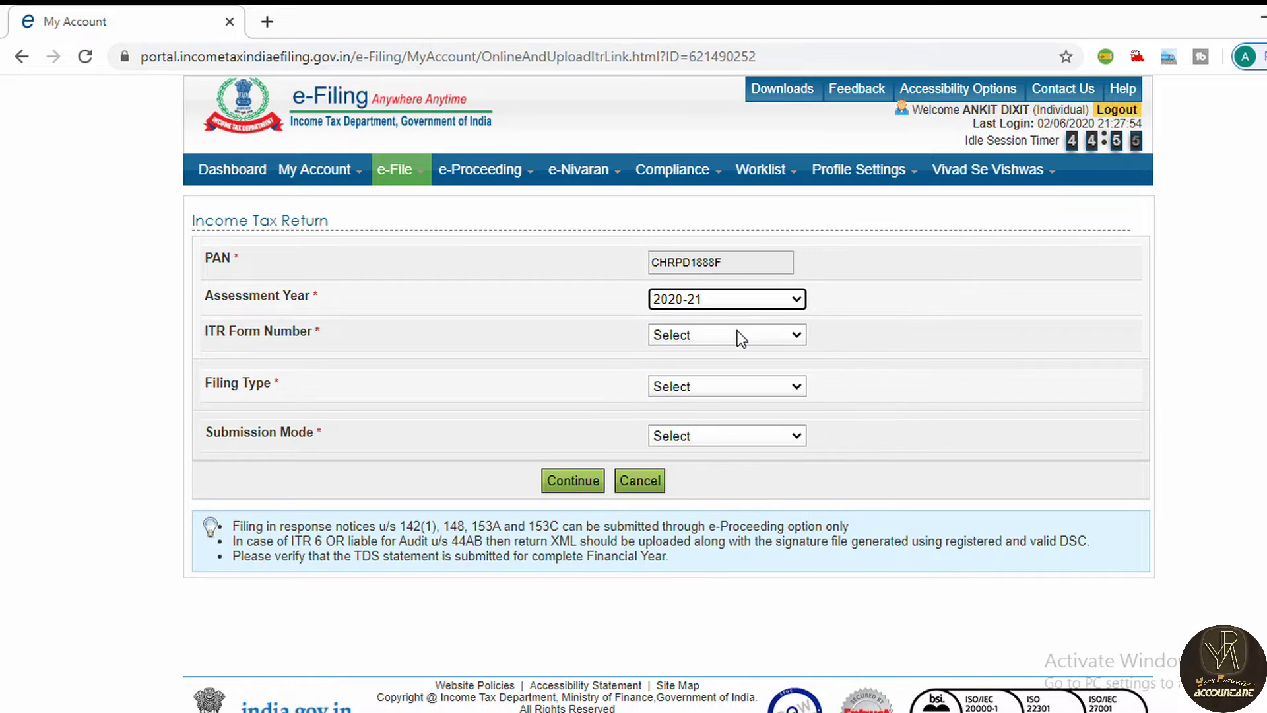
left_click(739, 334)
left_click(726, 372)
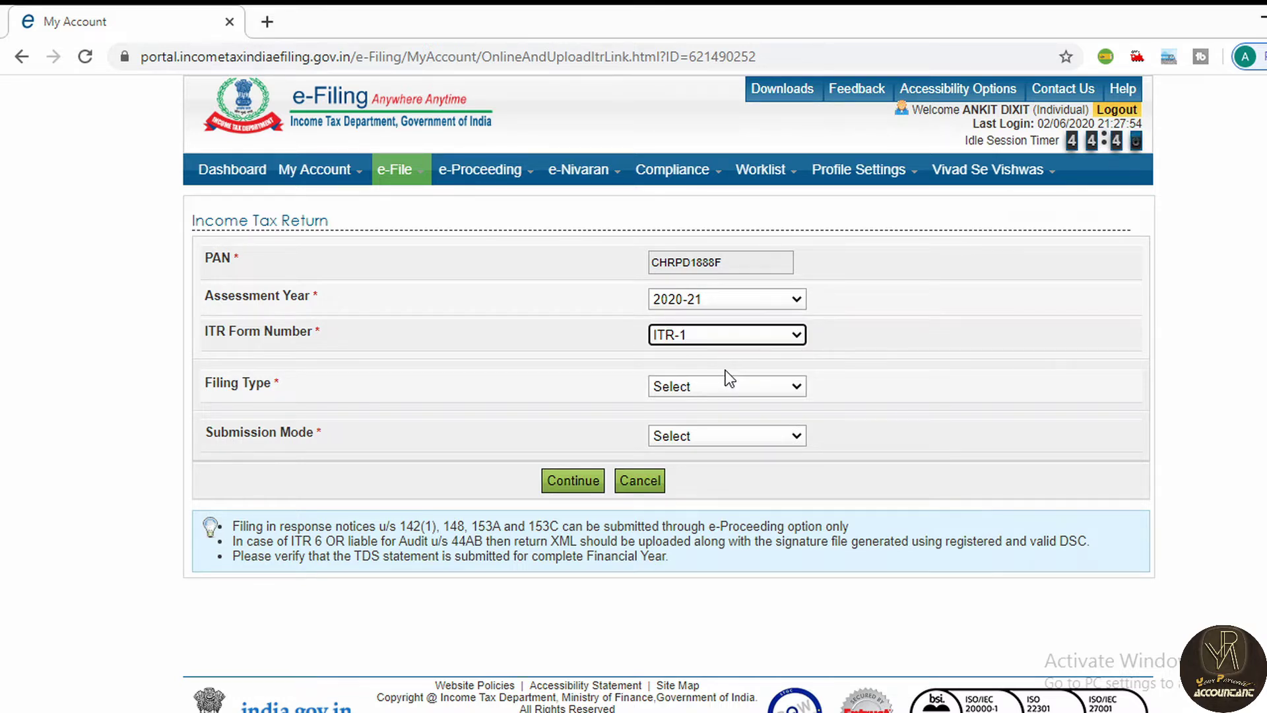
Step: Set the filing type to Original/Revised Return and the submission mode to Prepare and Submit Online
left_click(726, 385)
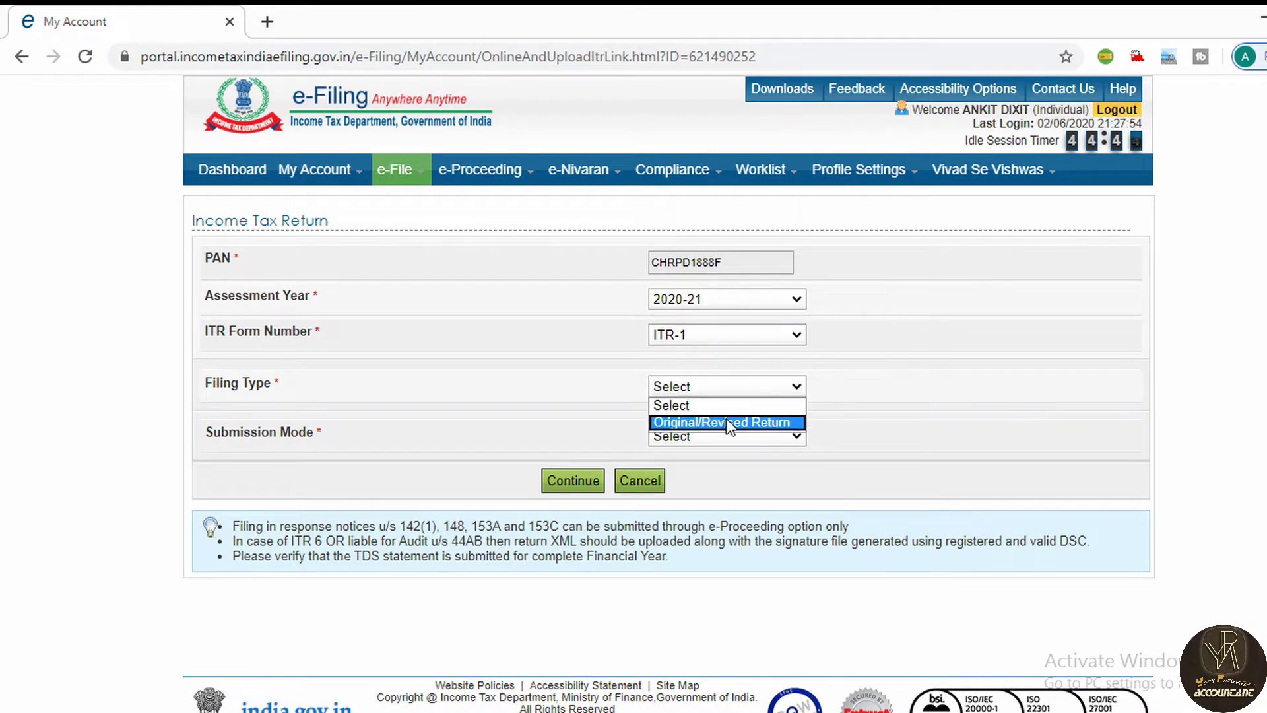
left_click(726, 418)
left_click(730, 437)
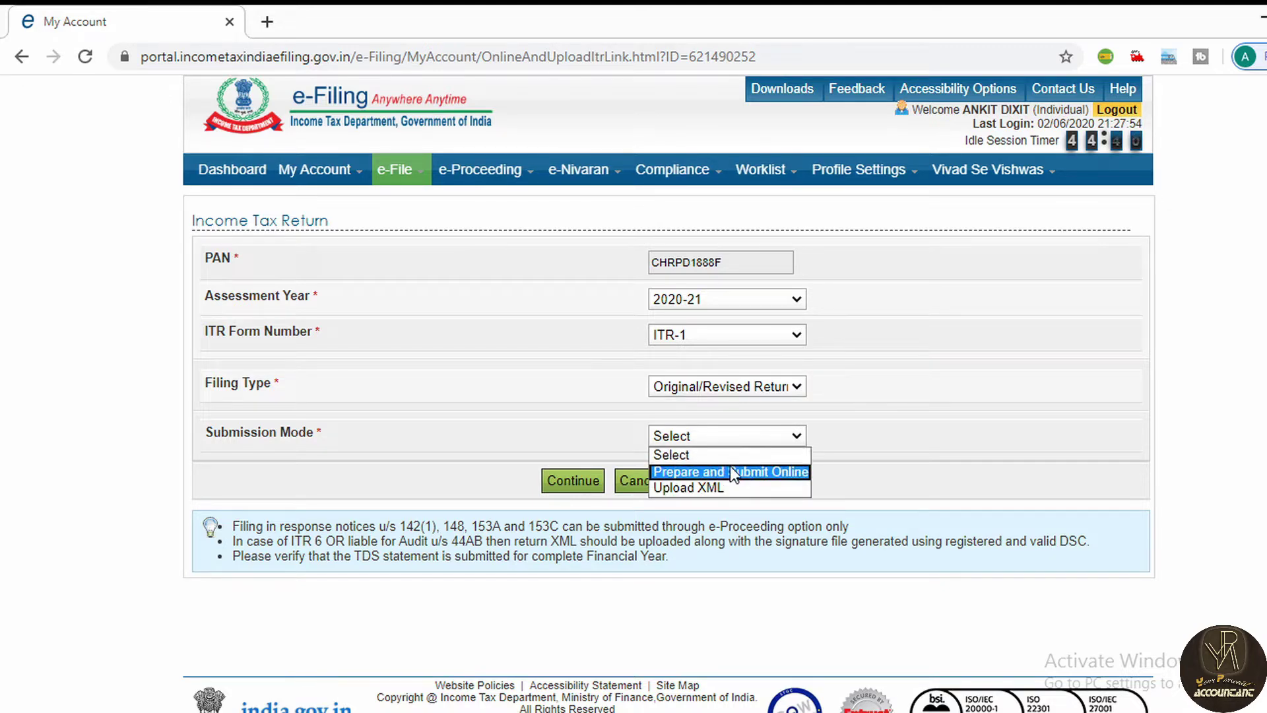
left_click(732, 470)
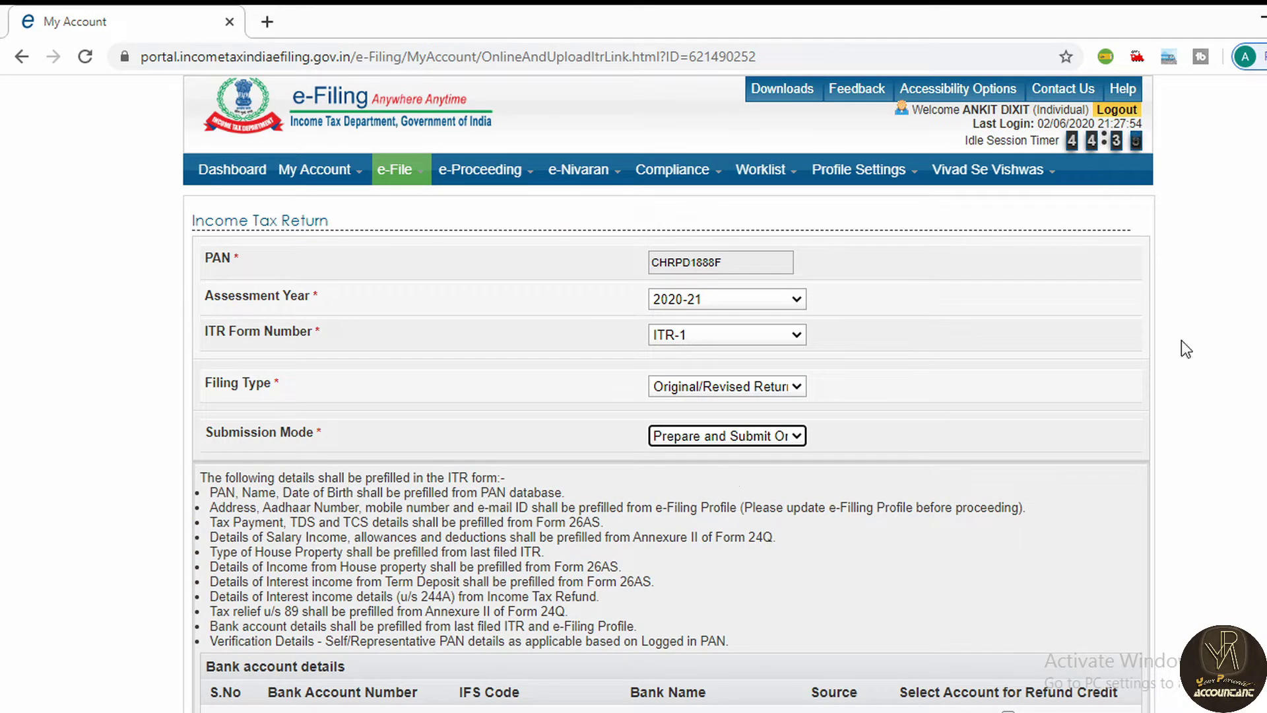
Step: Choose the Kotak Mahindra Bank account for refund credit and accept the prefill consent to proceed to the ITR-1 form
scroll(1181, 340, "down", 1)
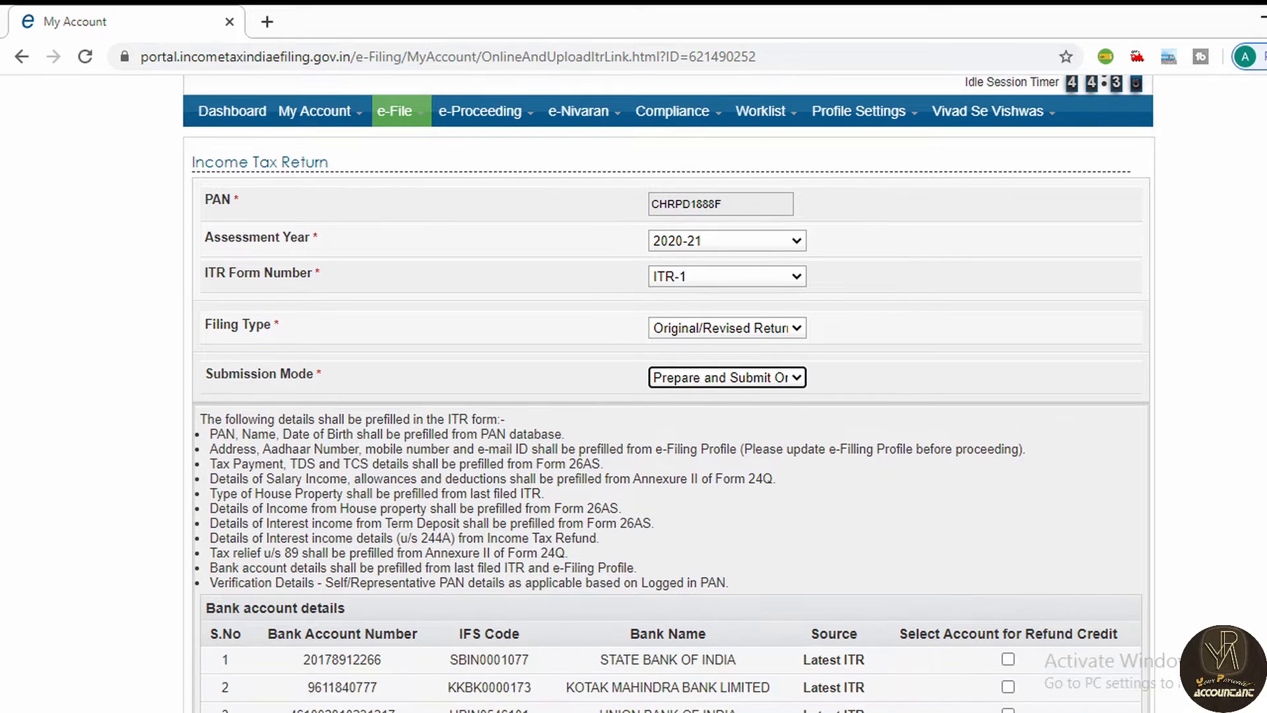
scroll(669, 393, "down", 3)
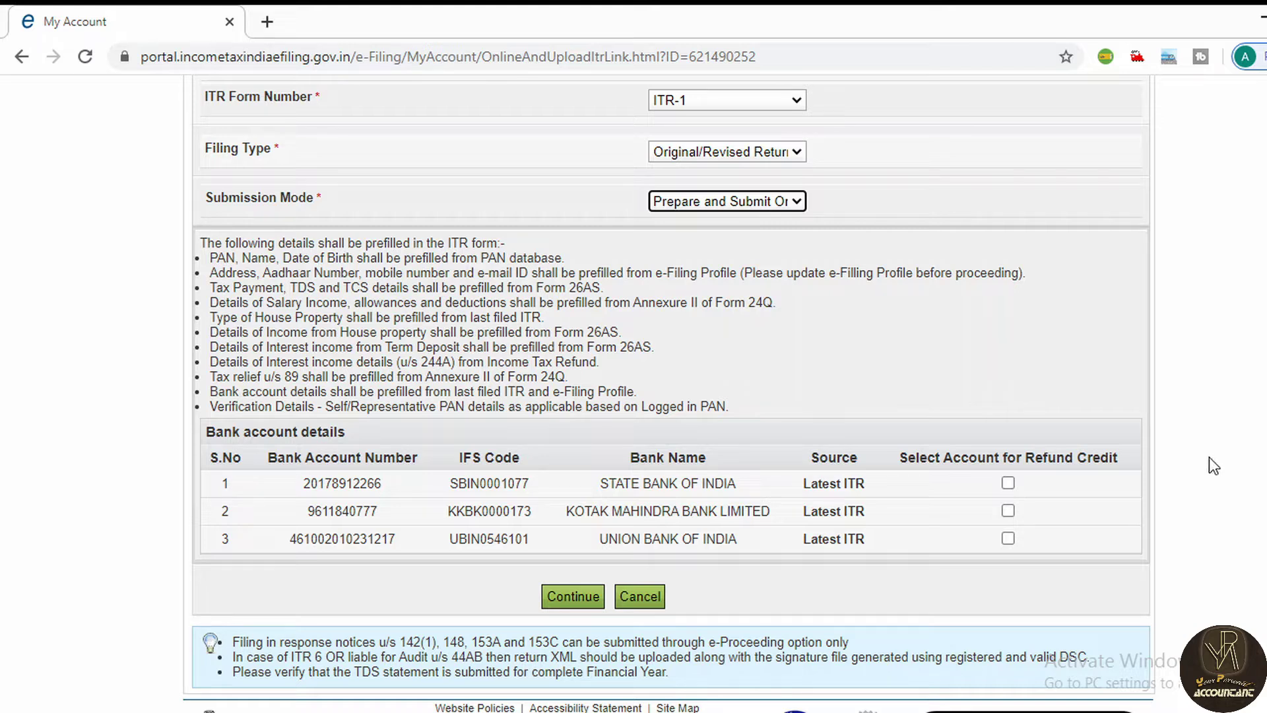
left_click(1008, 510)
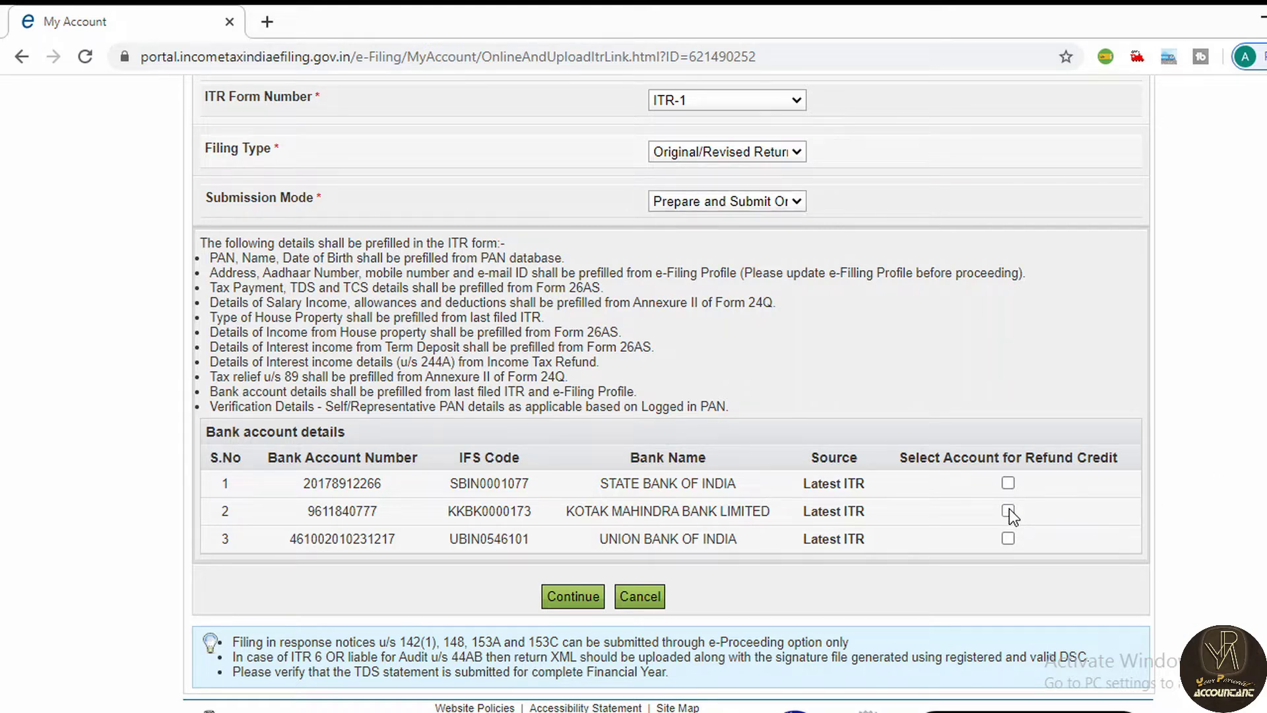
left_click(568, 599)
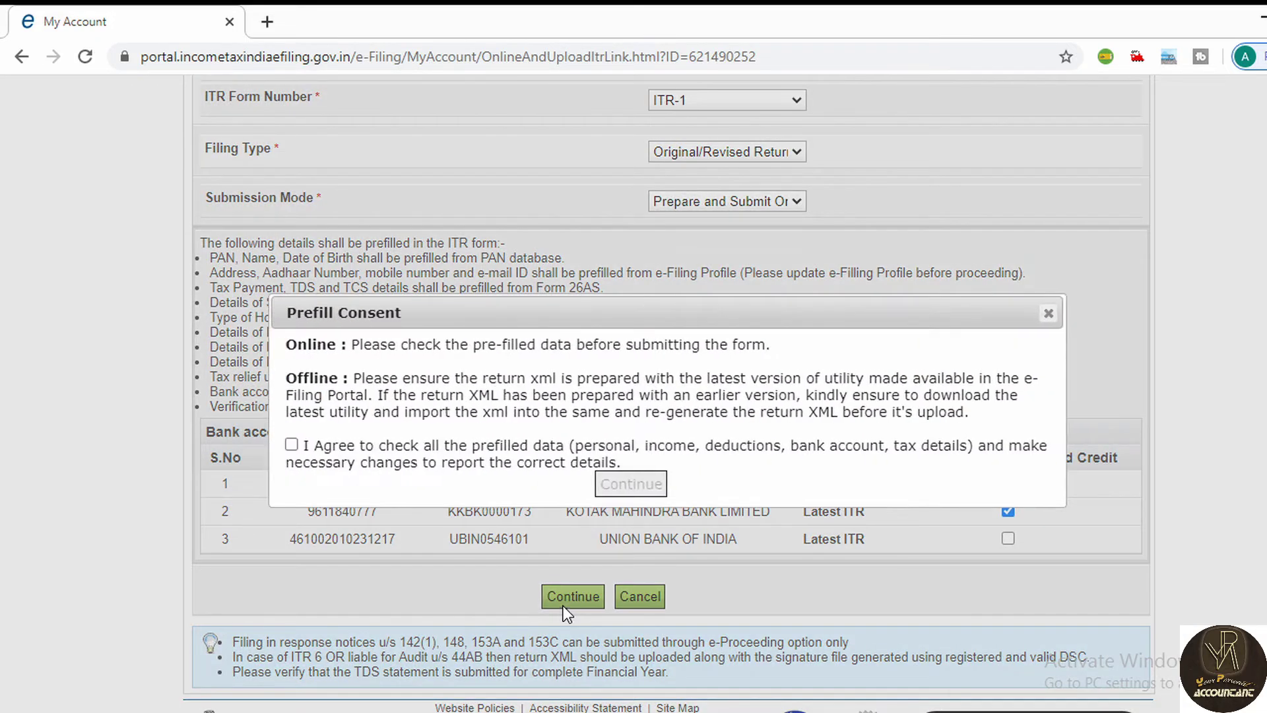
left_click(476, 449)
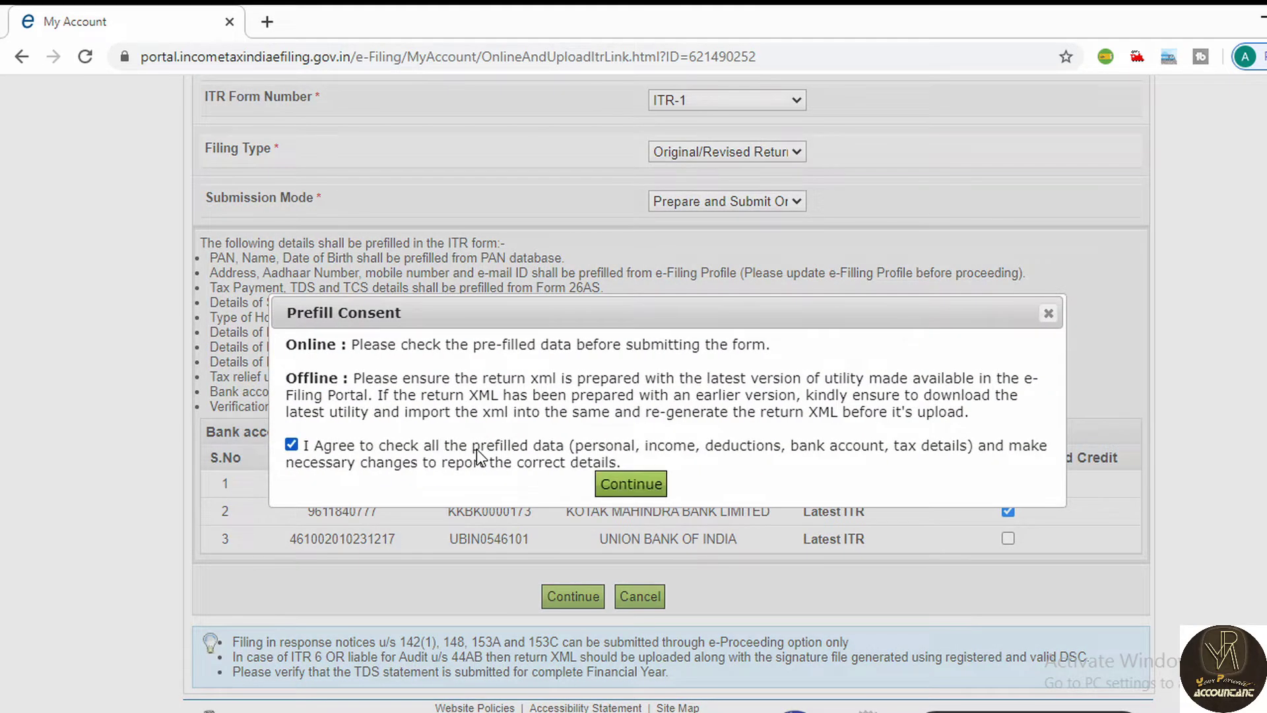
left_click(617, 485)
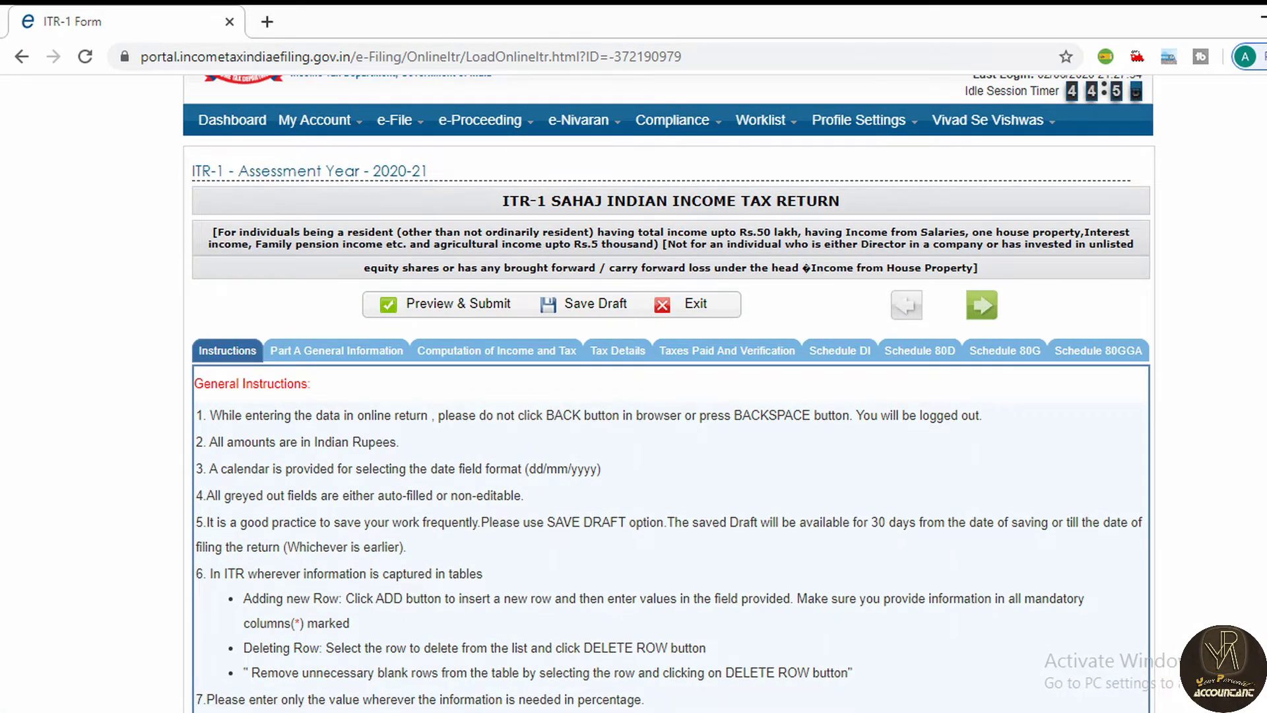
Step: Review the ITR-1 general instructions and the salary fields under Computation of Income and Tax
scroll(669, 397, "down", 3)
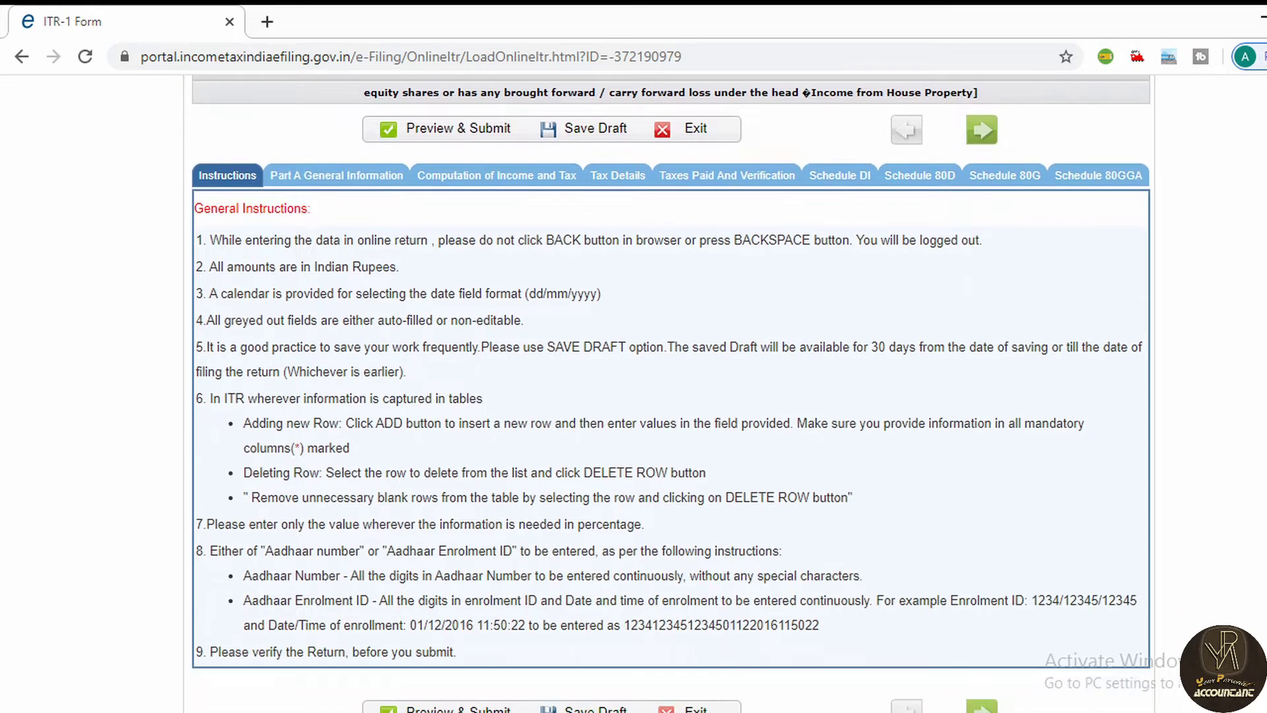
scroll(671, 392, "up", 1)
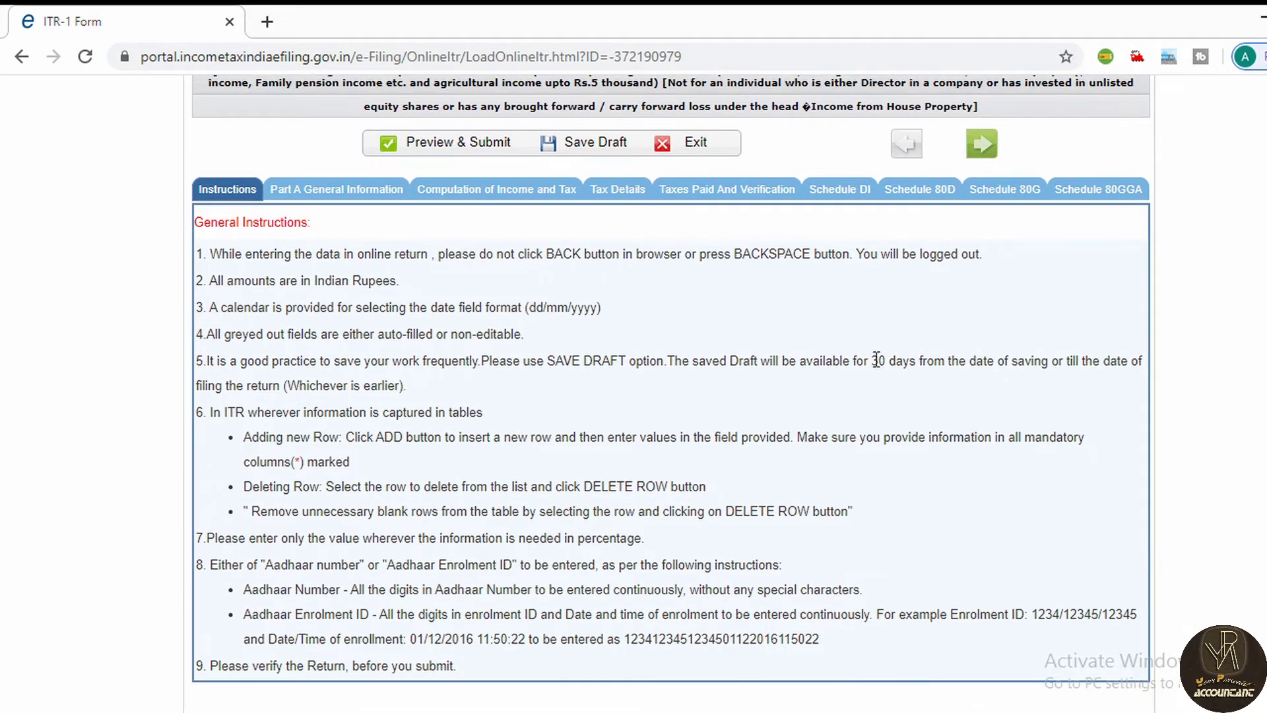
left_click(495, 191)
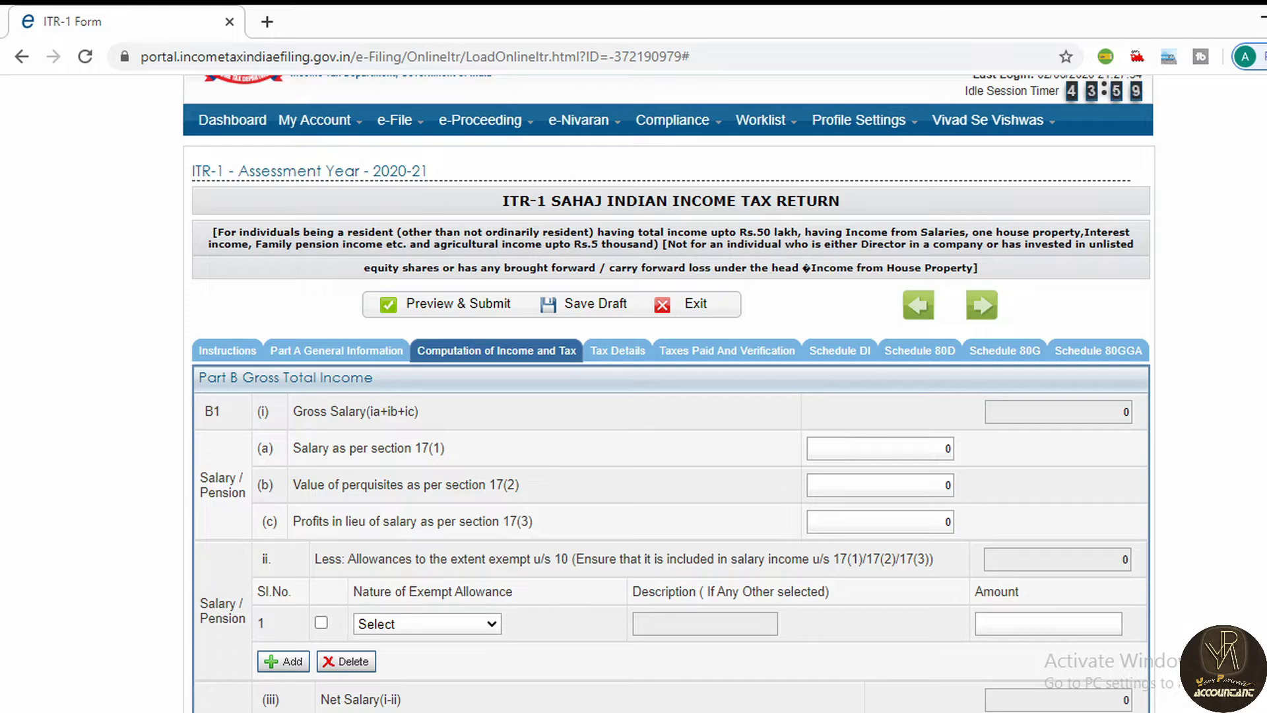
scroll(670, 396, "down", 2)
scroll(670, 396, "down", 1)
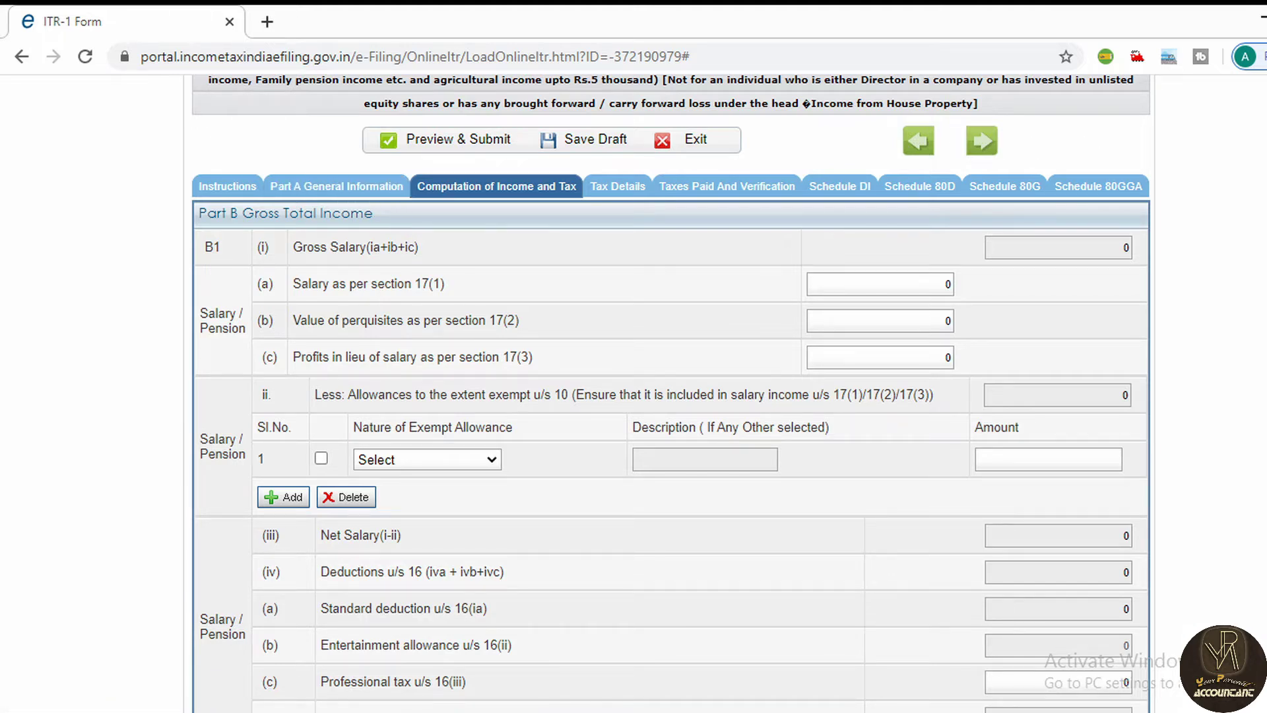
scroll(671, 330, "up", 2)
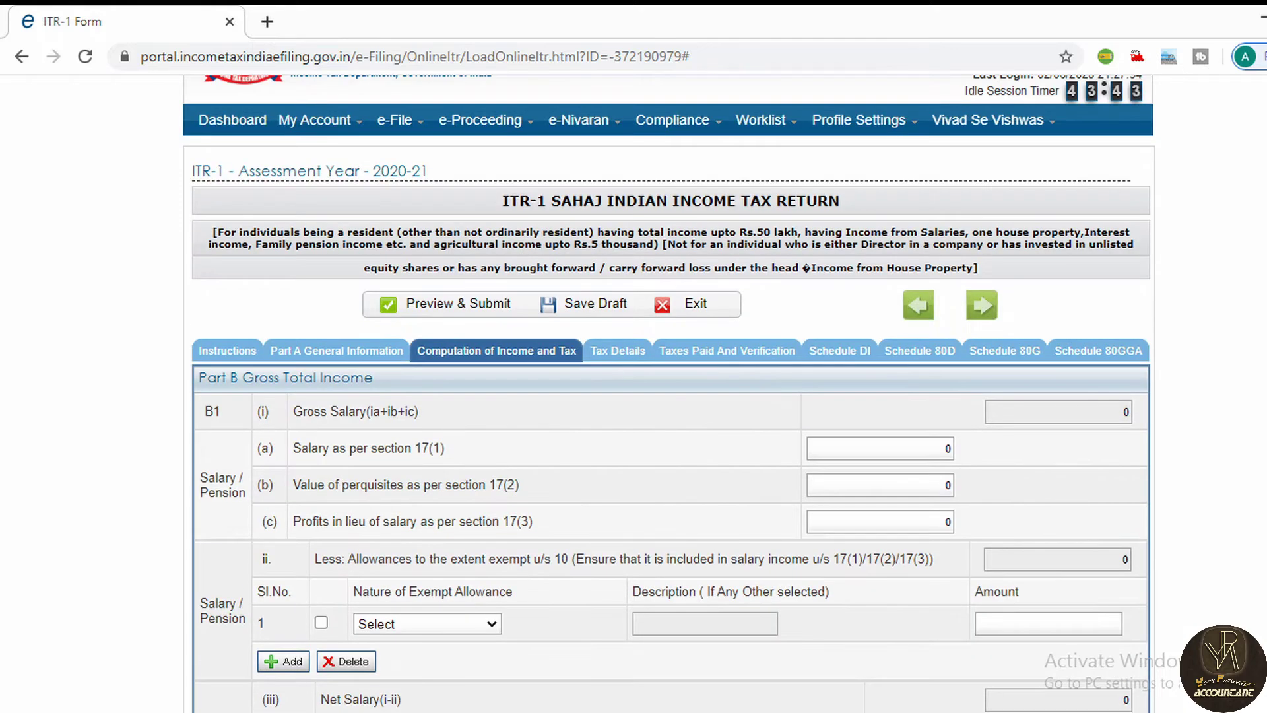
Step: Examine the salary and house property fields, the nature-of-income options for other sources, and the Part C deductions
mouse_move(336, 132)
scroll(670, 462, "down", 2)
scroll(670, 396, "down", 1)
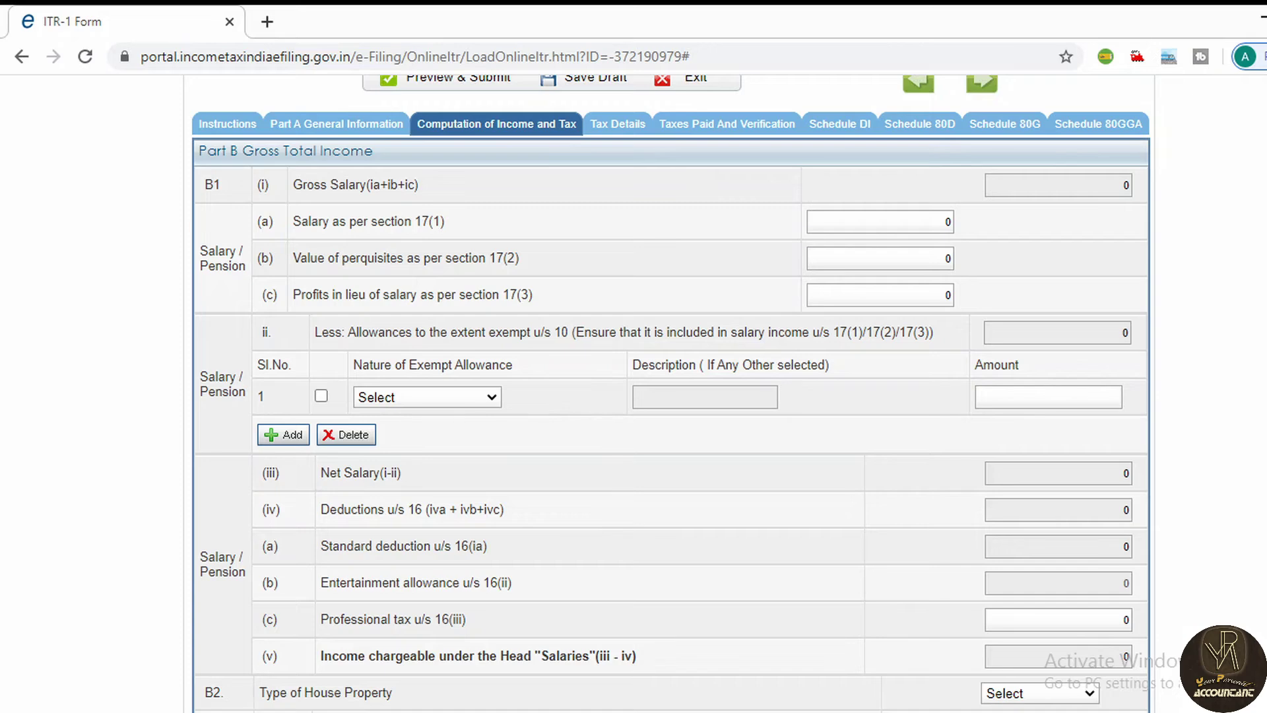
scroll(578, 270, "down", 6)
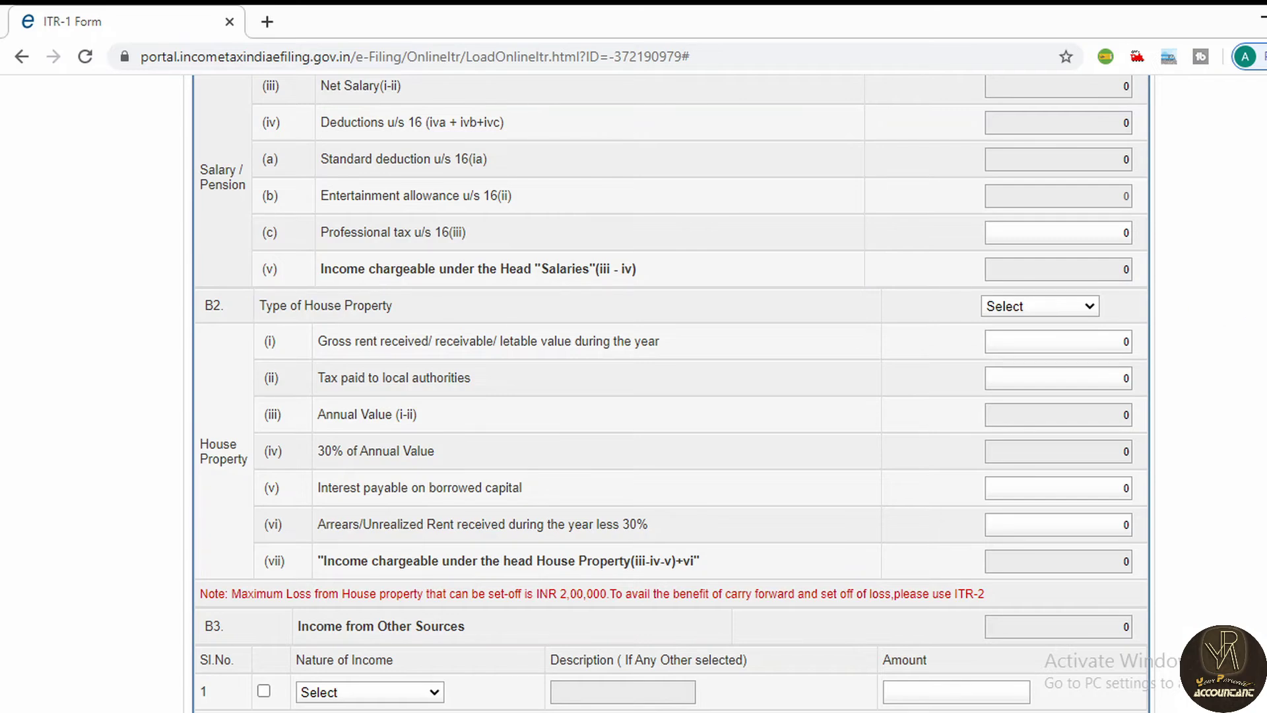
scroll(533, 300, "down", 4)
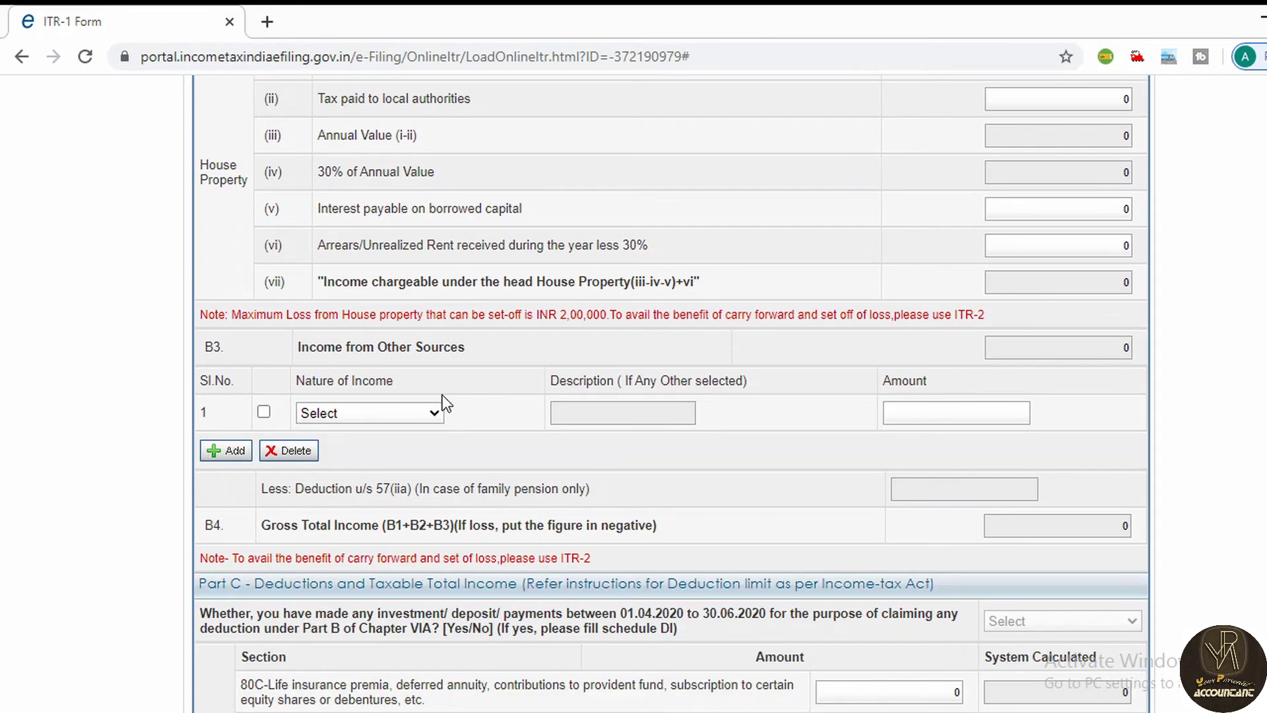
left_click(438, 412)
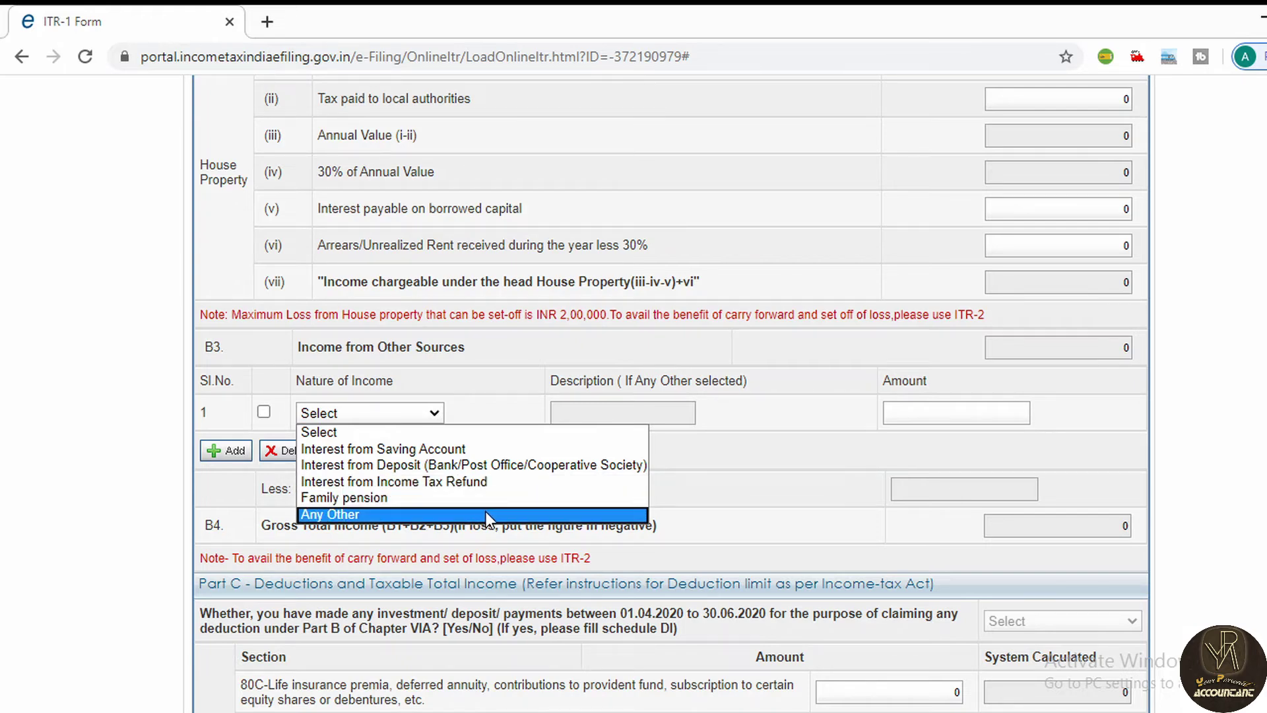
left_click(762, 492)
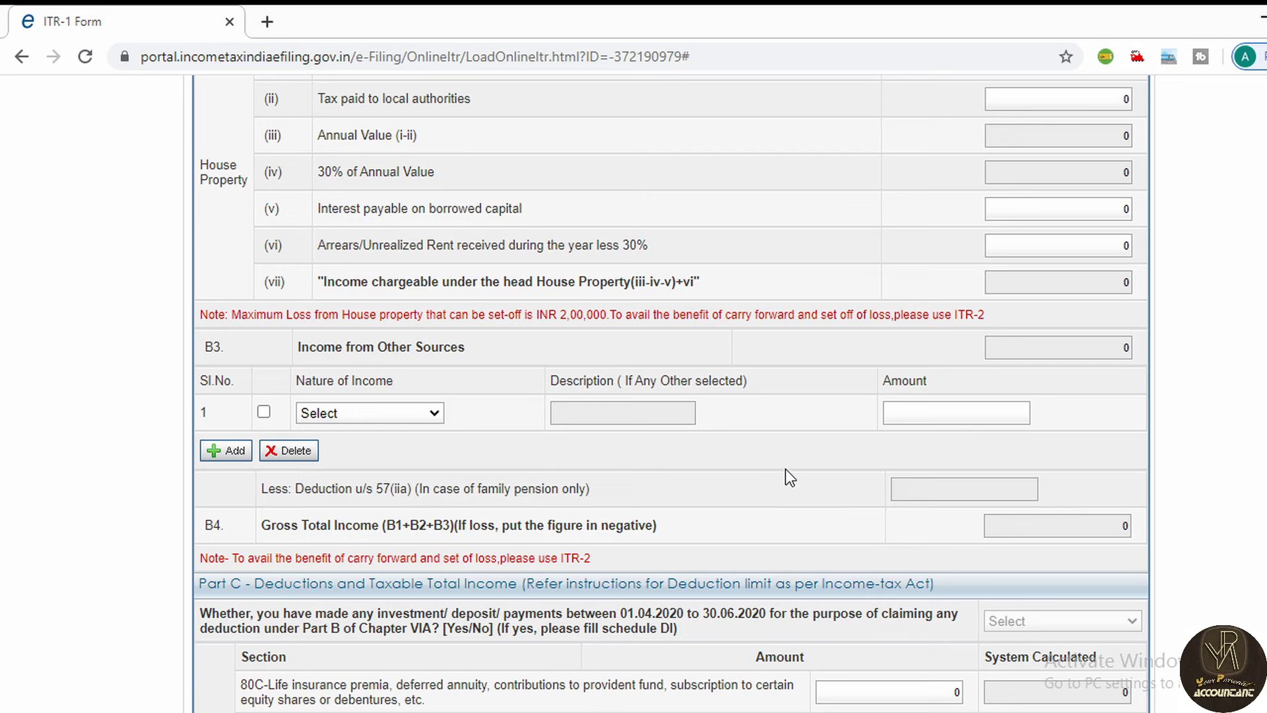
scroll(351, 198, "down", 7)
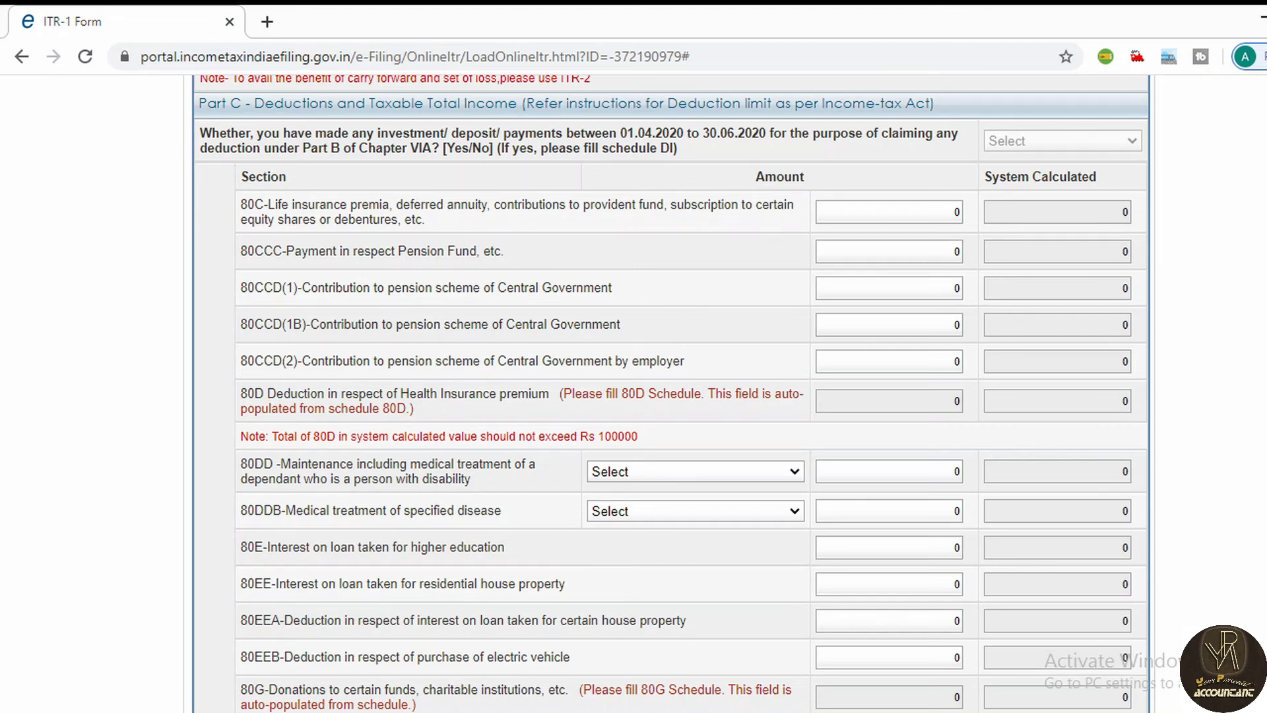
scroll(1218, 193, "up", 20)
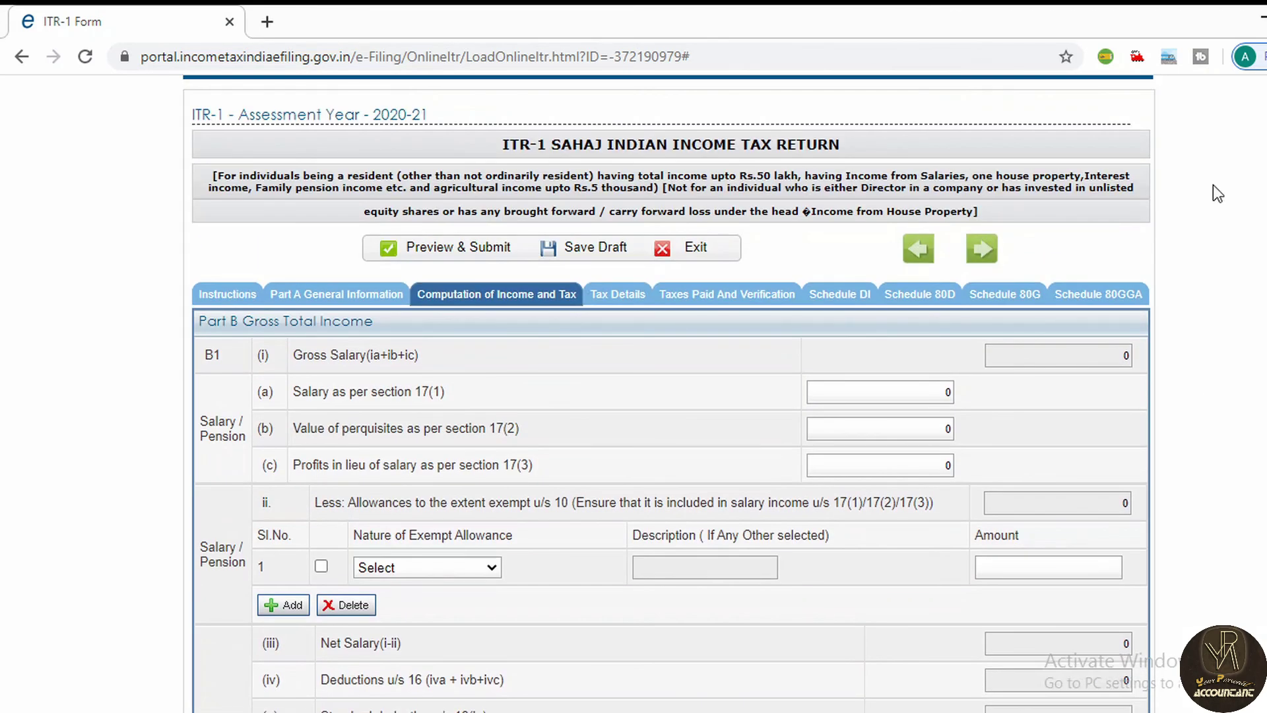
Step: Open Schedule DI and review the investment and payment fields for Chapter VIA deductions
left_click(848, 302)
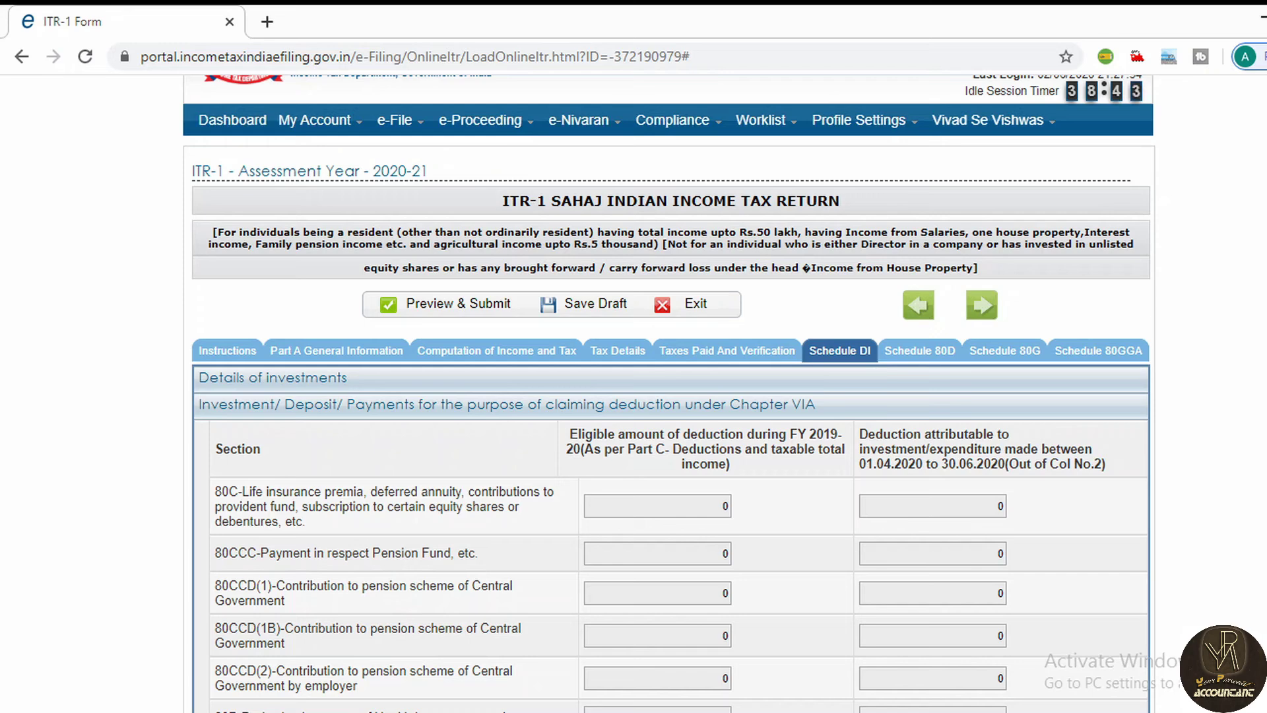
scroll(670, 396, "down", 3)
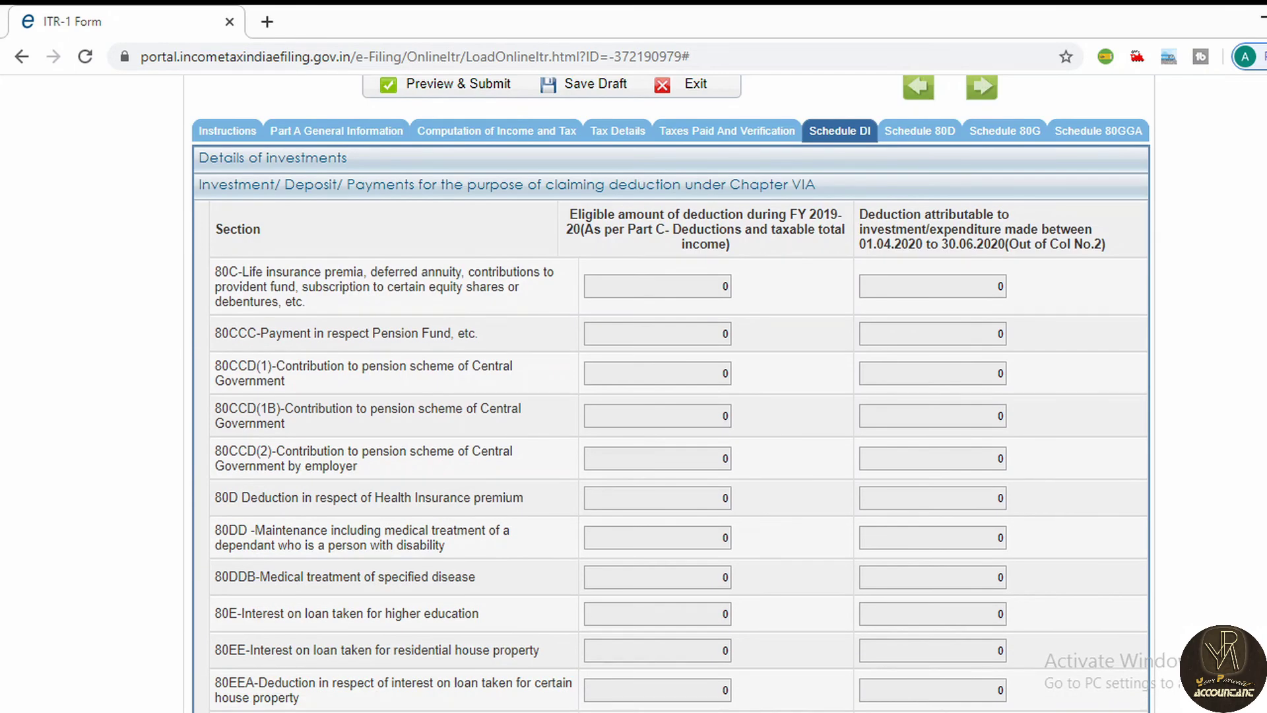